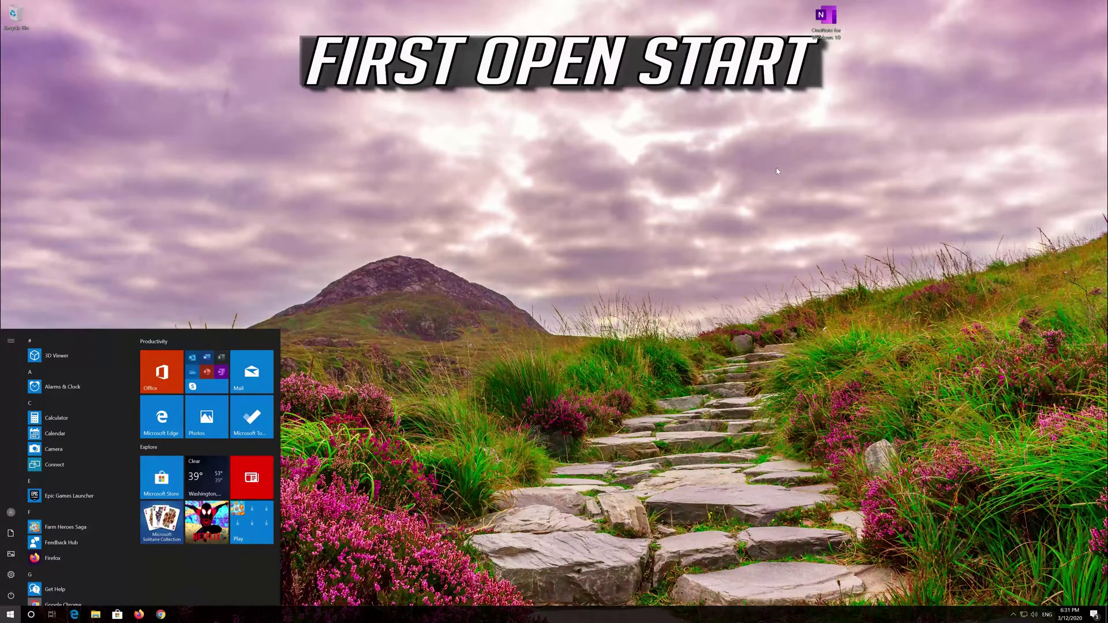
- Open Settings from Start and go to Apps > Apps & features
mouse_move(12, 576)
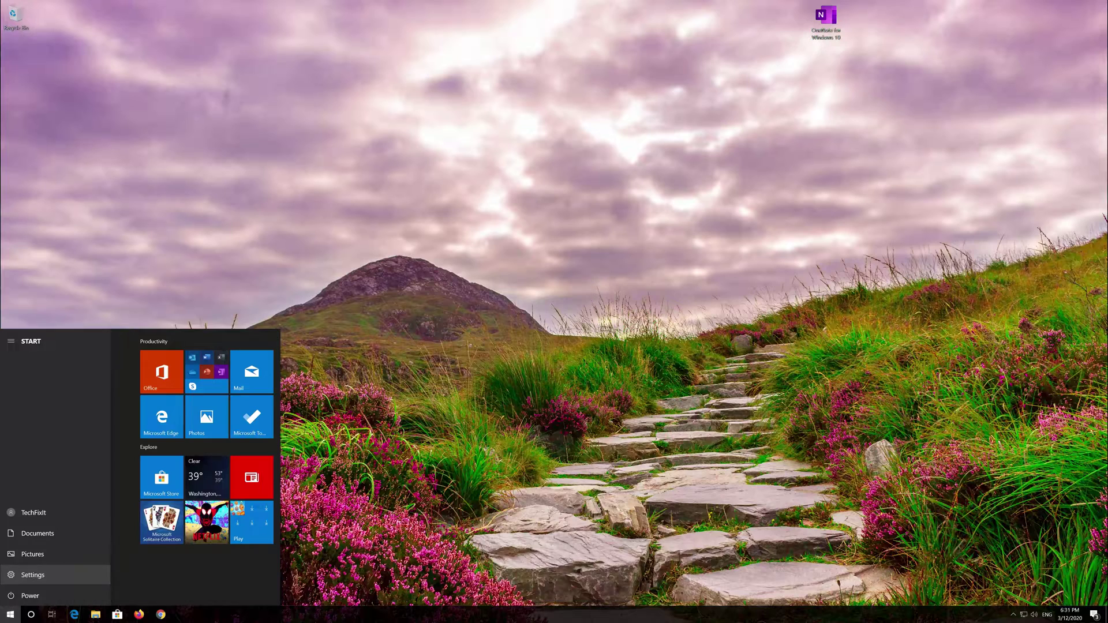
click(12, 576)
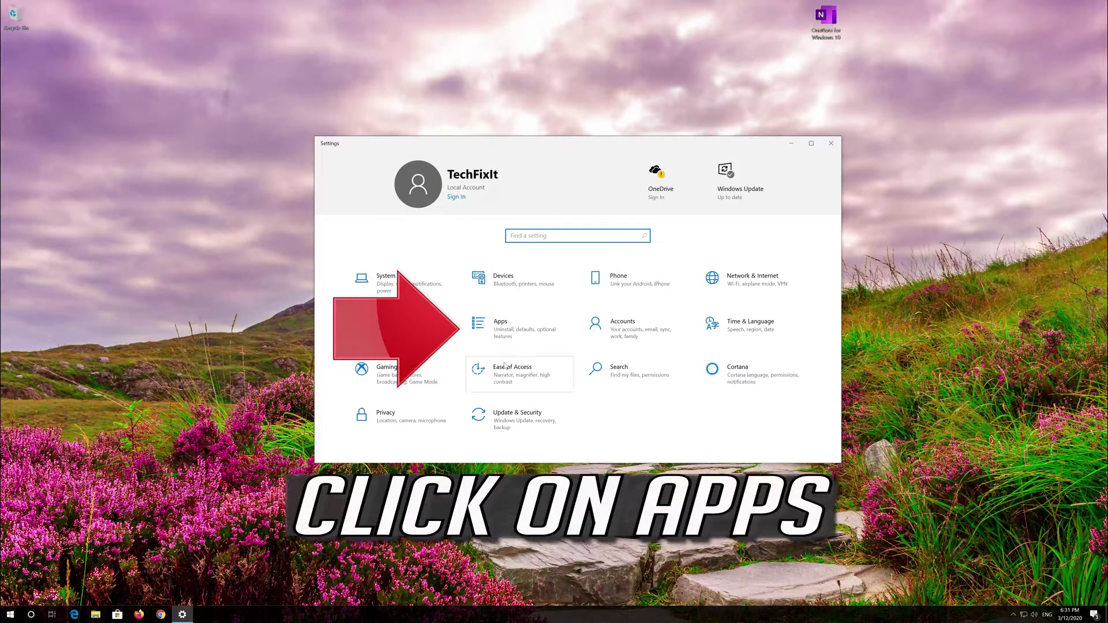
click(516, 330)
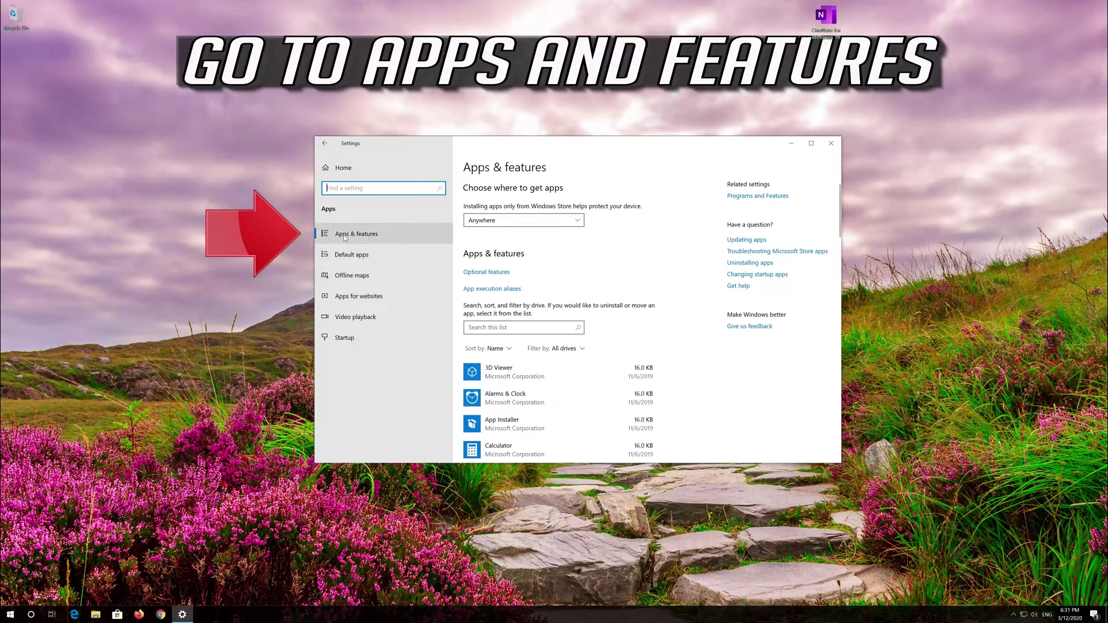
click(377, 233)
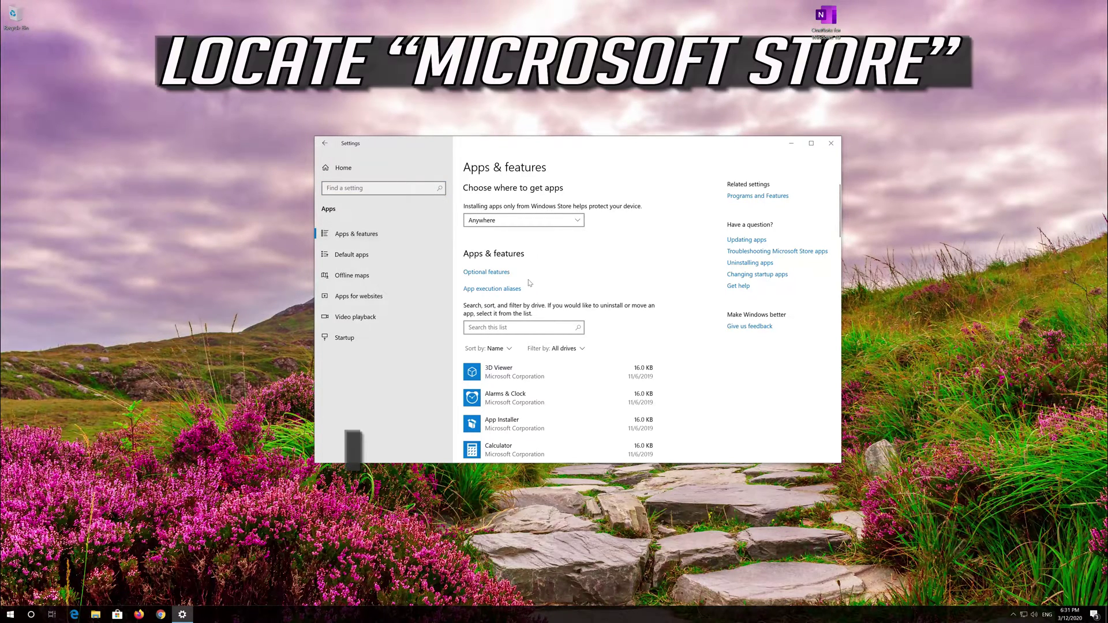
- Scroll the installed apps list down to Microsoft Store and expand its entry
scroll(536, 287, down, 5)
scroll(536, 287, down, 5)
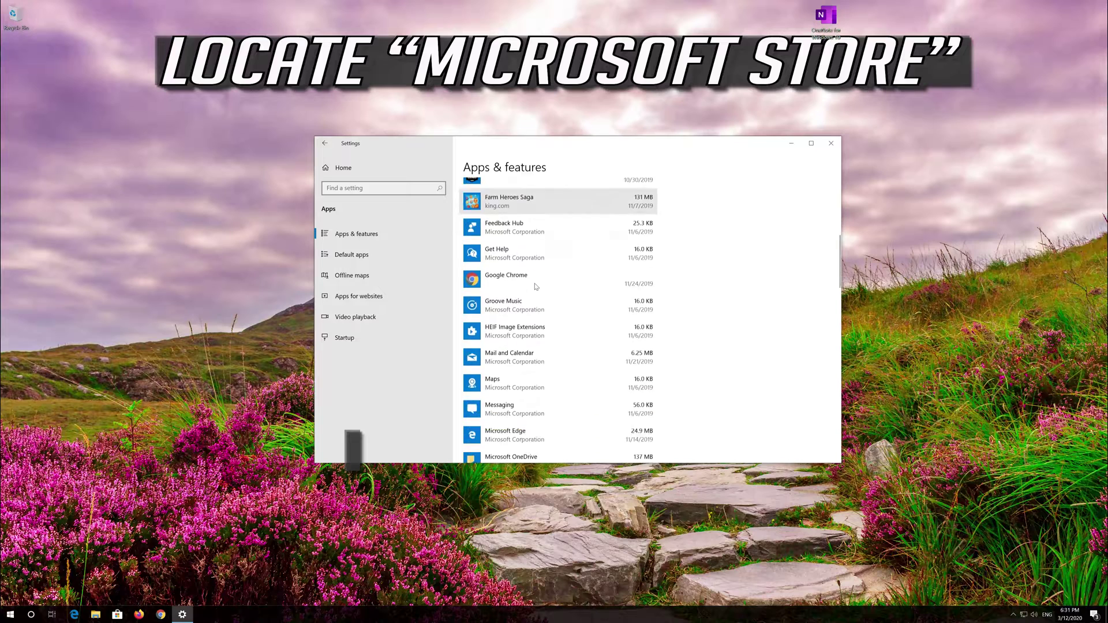
scroll(536, 287, down, 3)
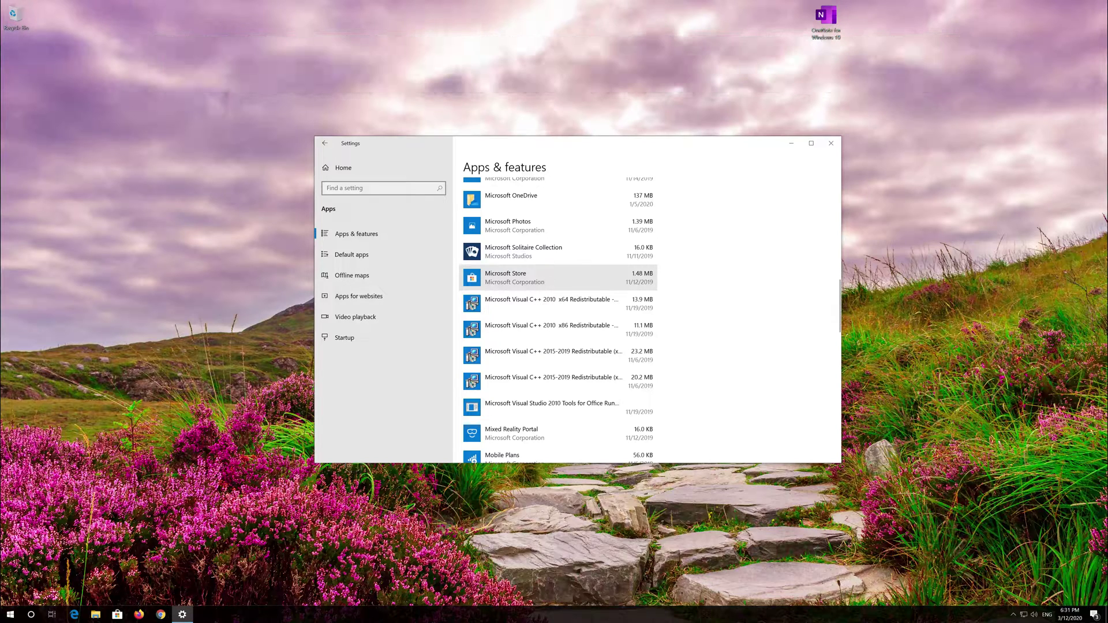
click(536, 284)
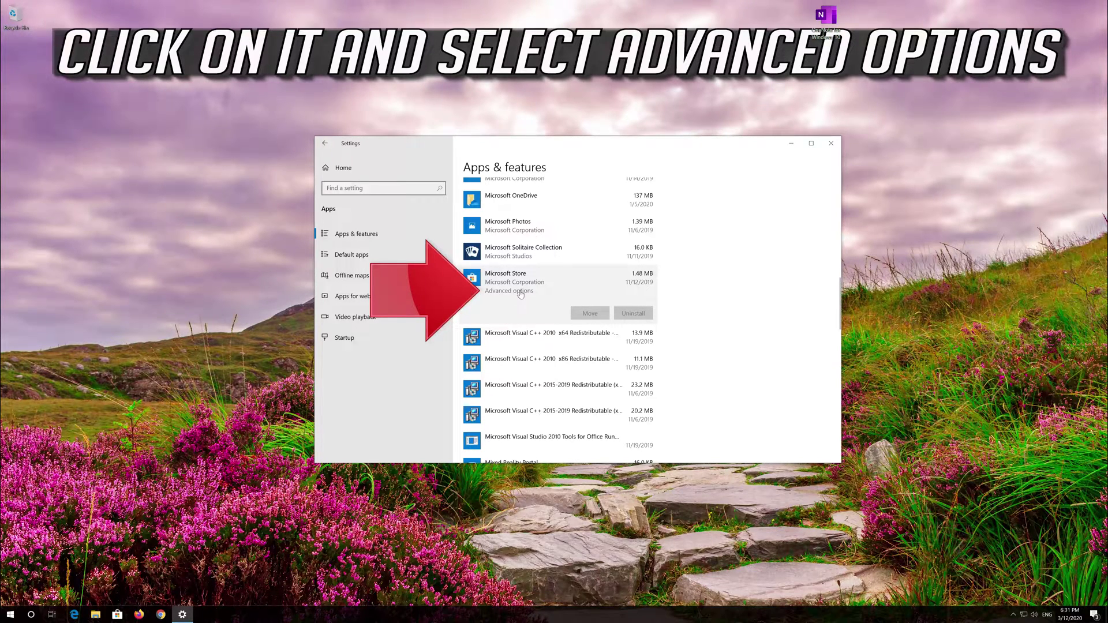
- Reset Microsoft Store from its Advanced options, confirm deleting its data, then close Settings
click(520, 292)
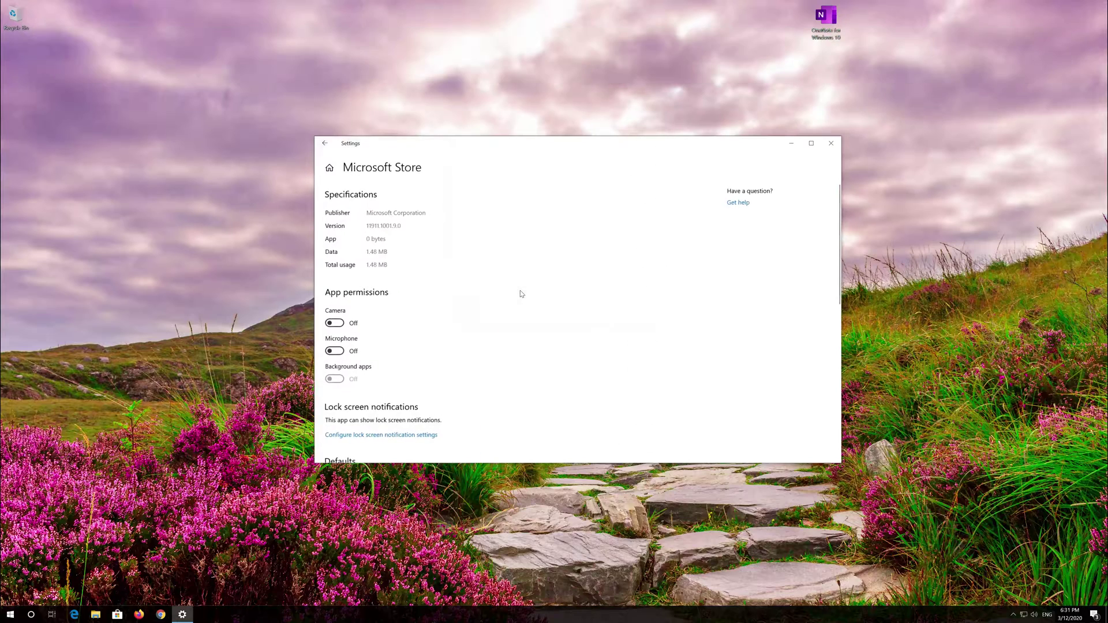
scroll(462, 309, down, 5)
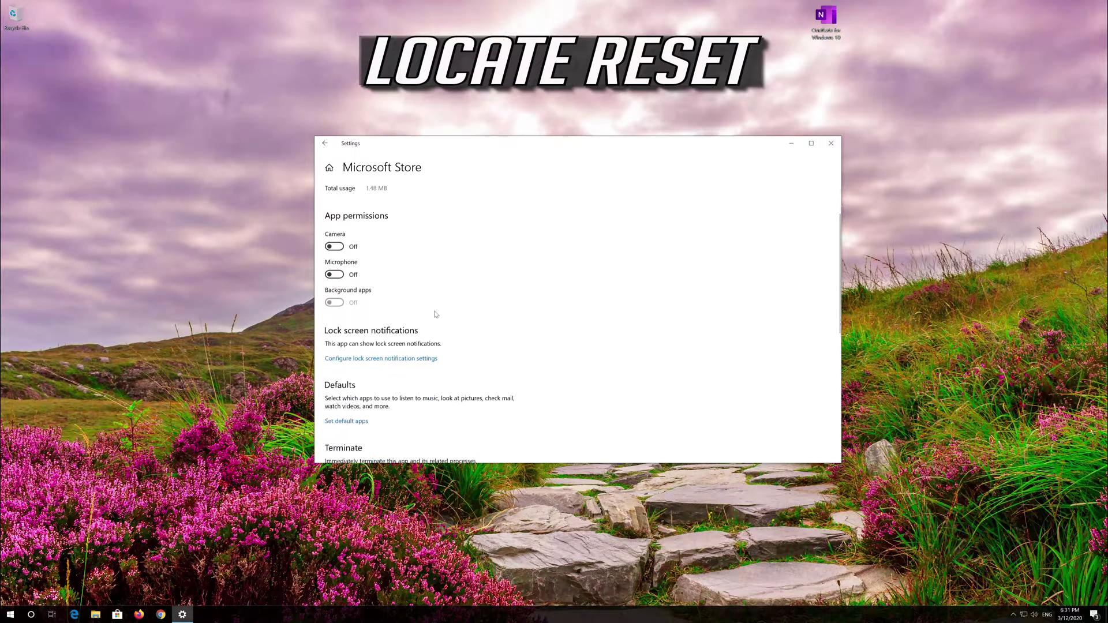
scroll(436, 314, down, 5)
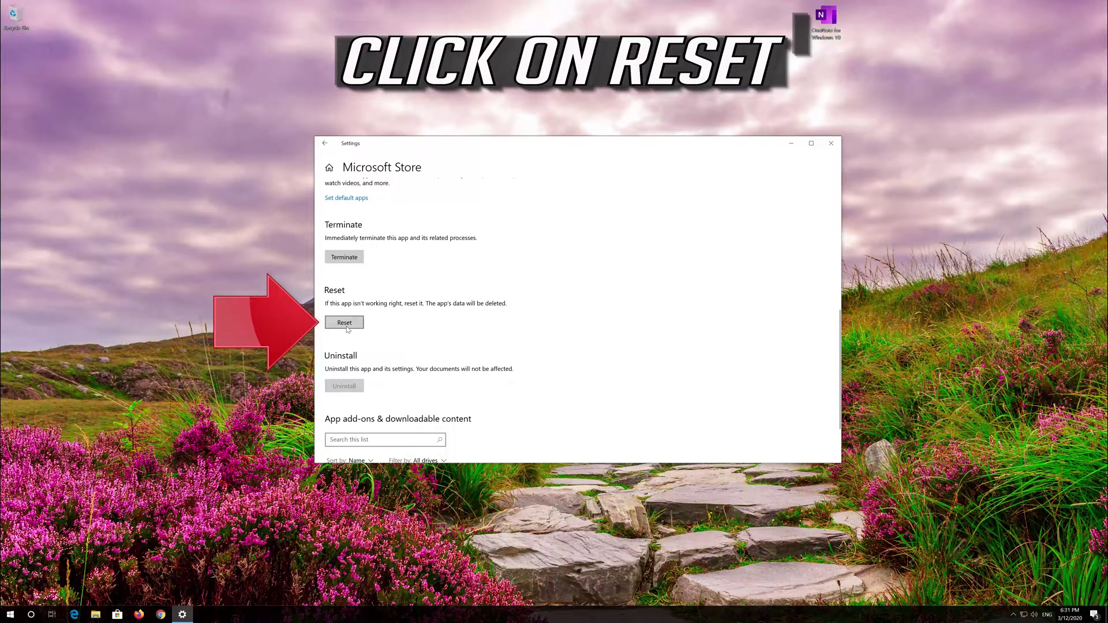
click(345, 323)
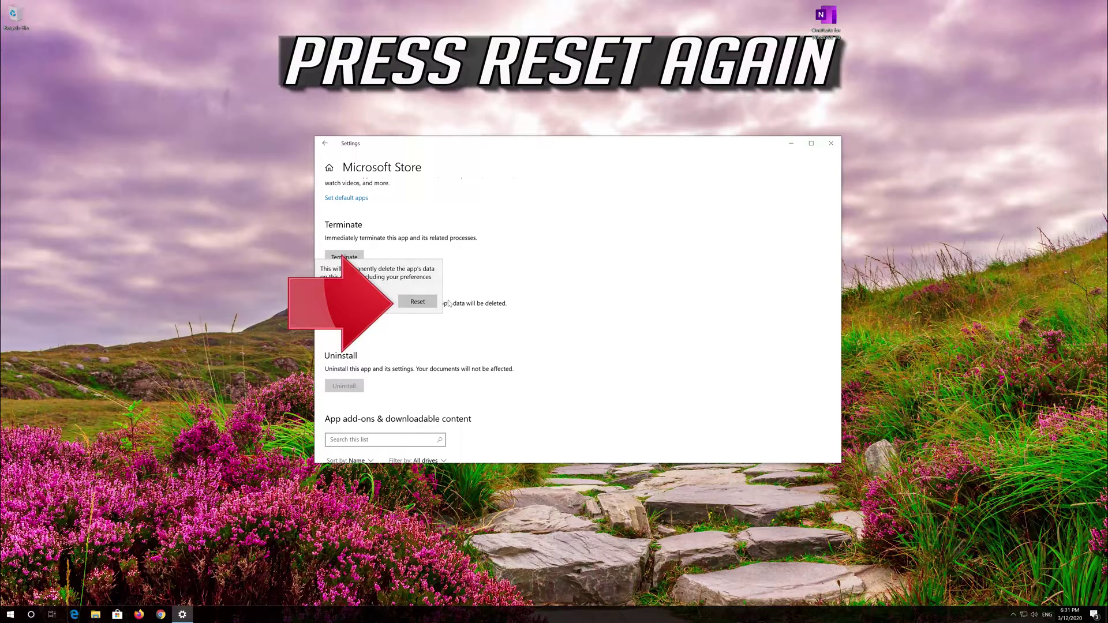
click(404, 306)
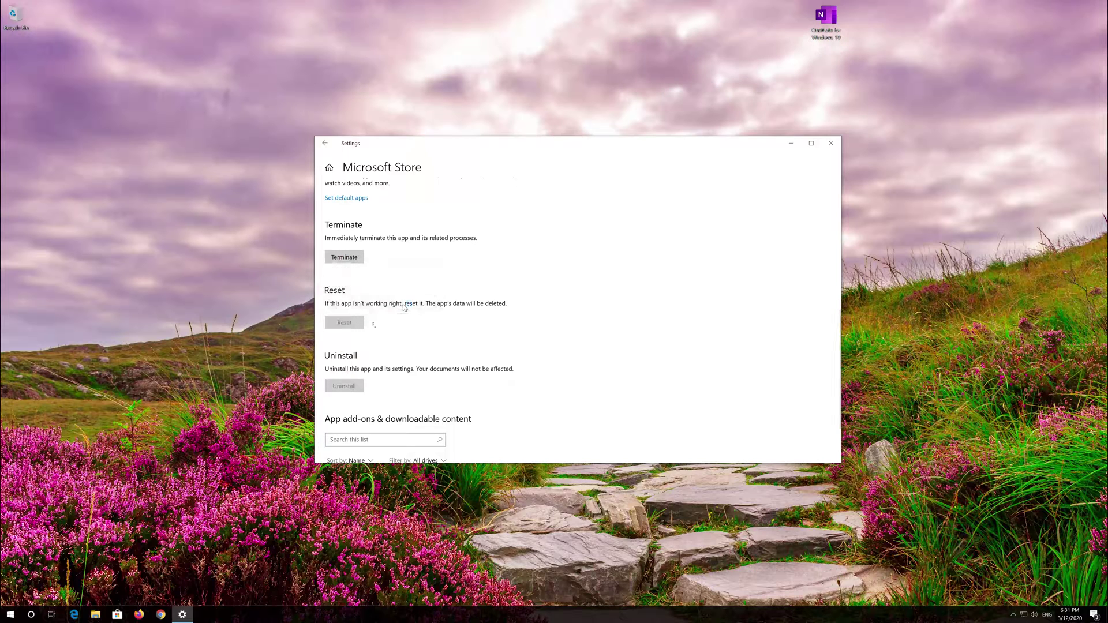
click(831, 143)
- Relaunch Microsoft Store from the Start menu and move its window to the screen centre
click(10, 614)
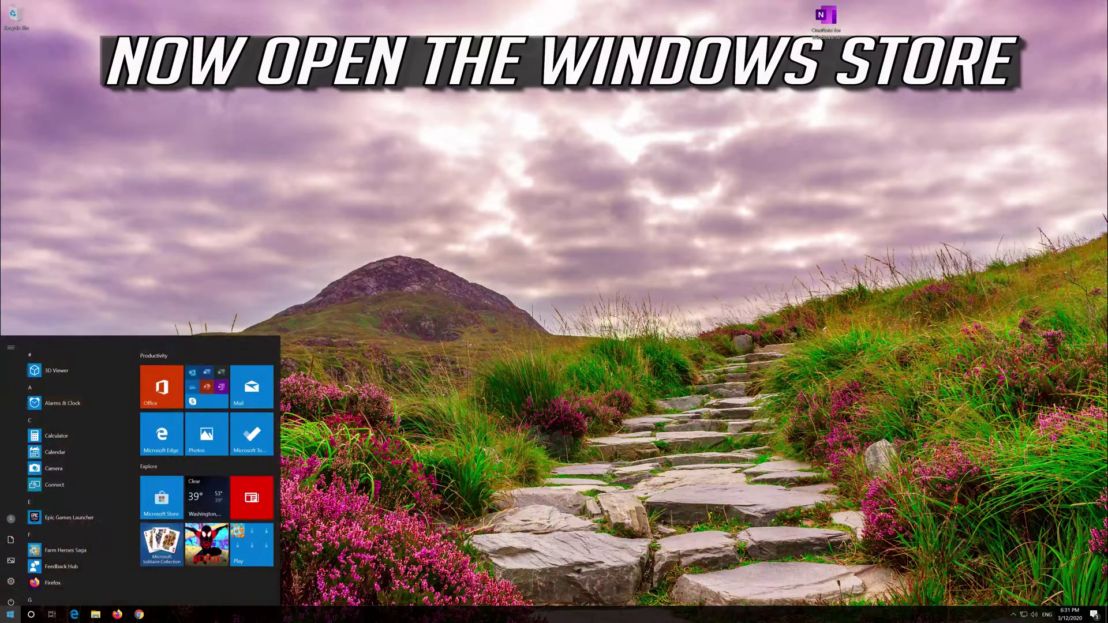
click(161, 477)
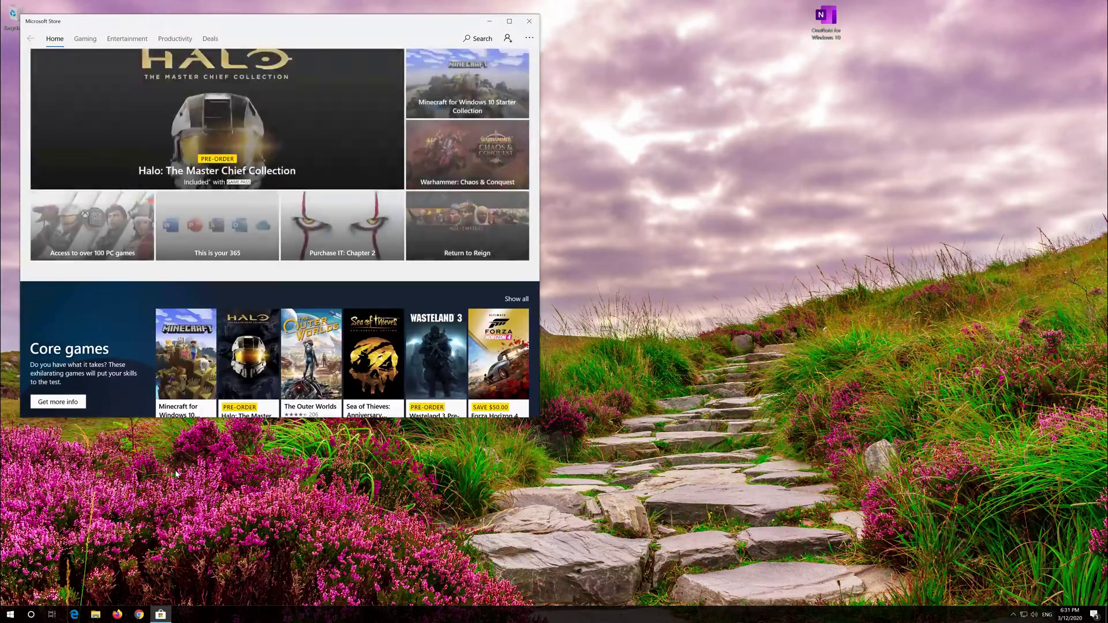
drag(358, 21, 659, 59)
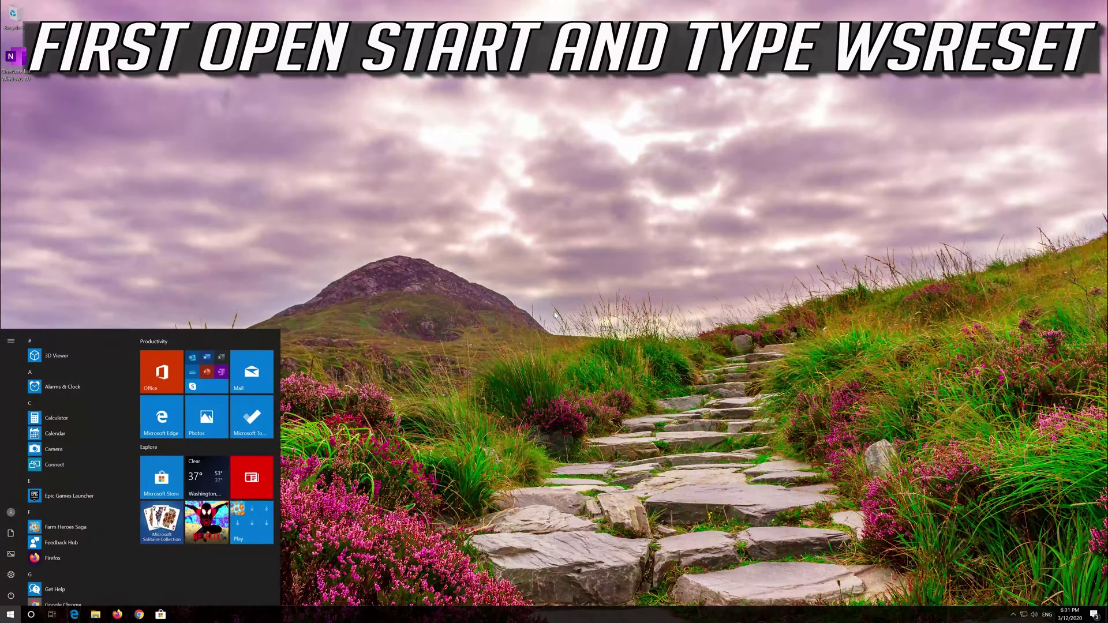
- Run wsreset from Start search to clear the Microsoft Store cache
text(wsreset)
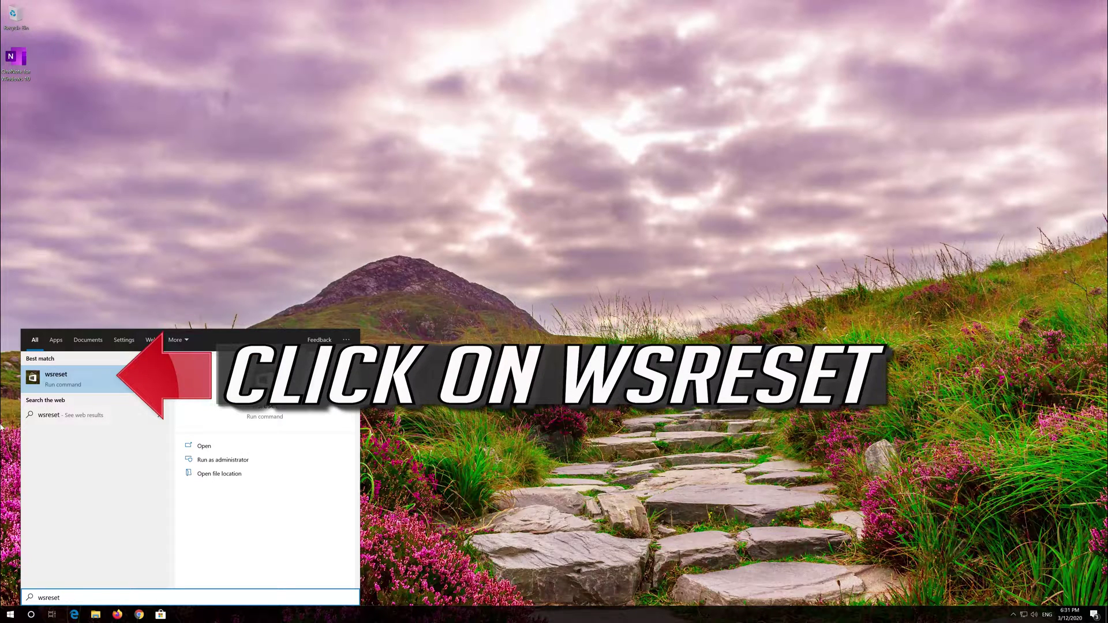
click(92, 386)
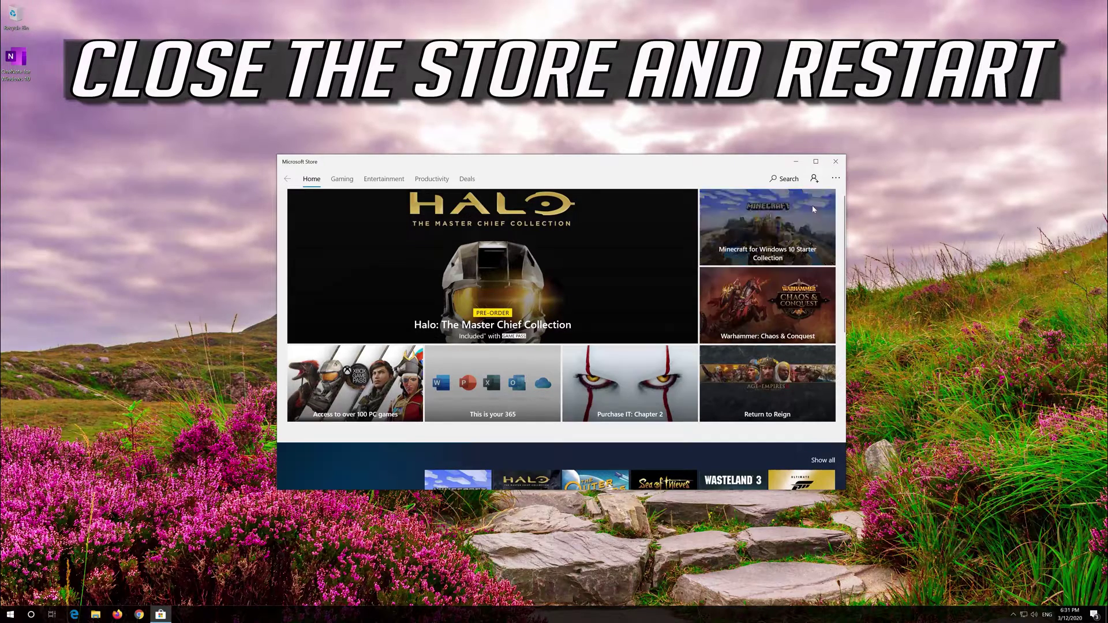
- Close Microsoft Store and restart the computer from the Start menu's Power options
click(836, 161)
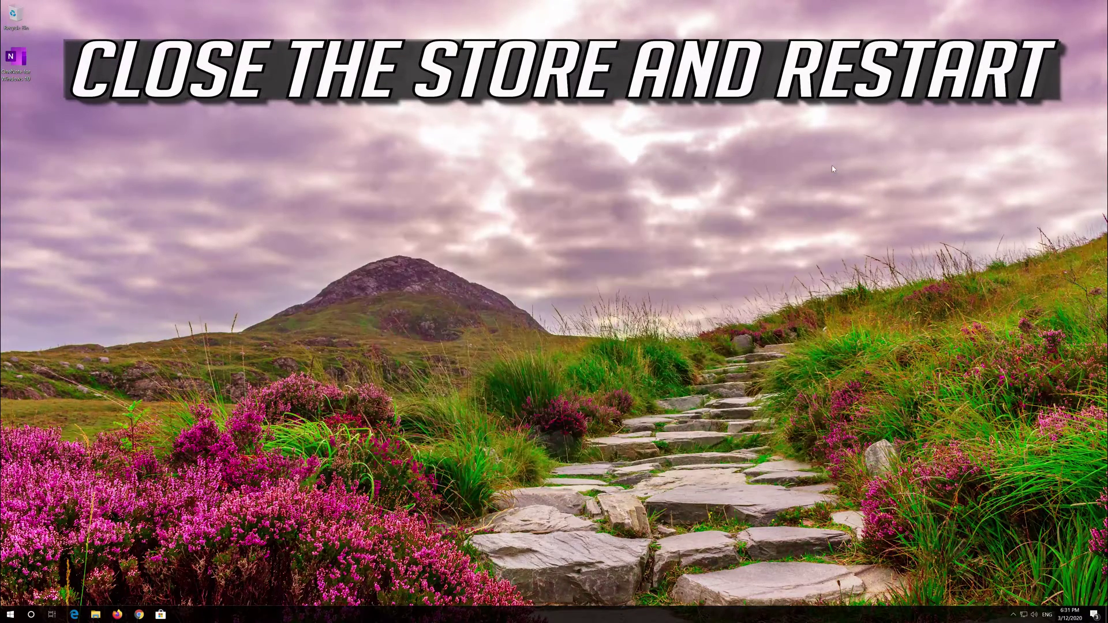
click(10, 615)
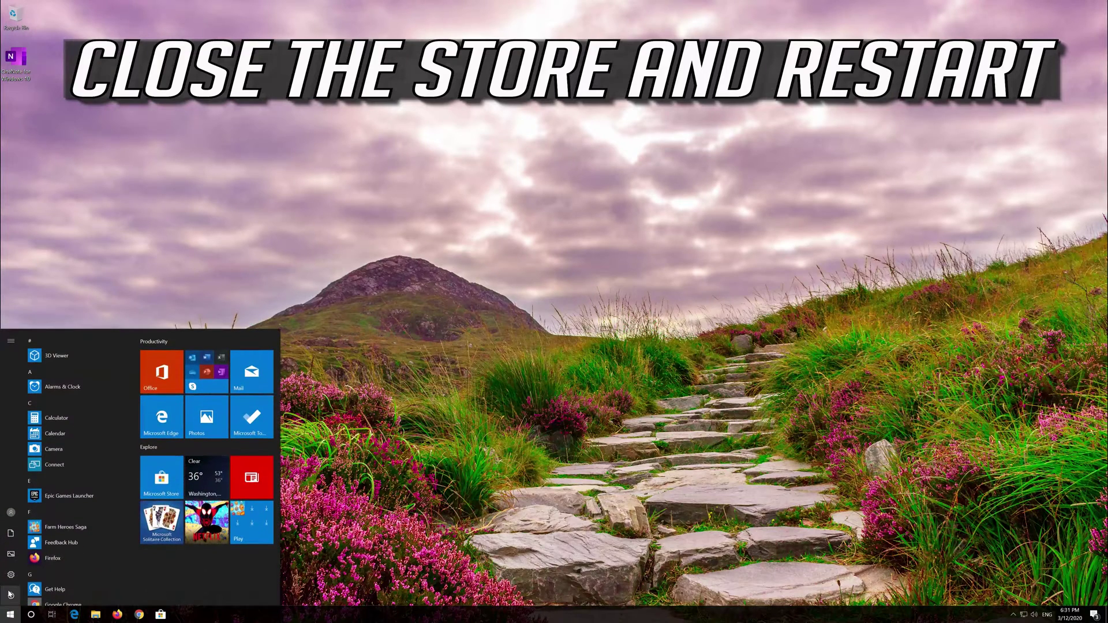
click(10, 593)
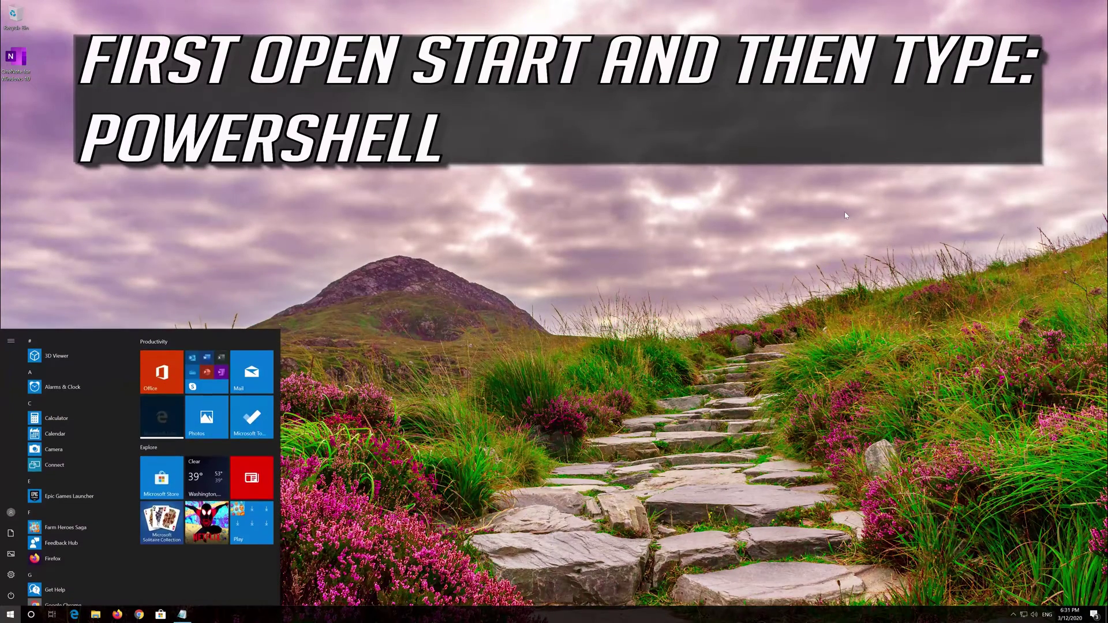
key(super)
key(super)
- Search for powershell and launch Windows PowerShell as administrator
text(powershell)
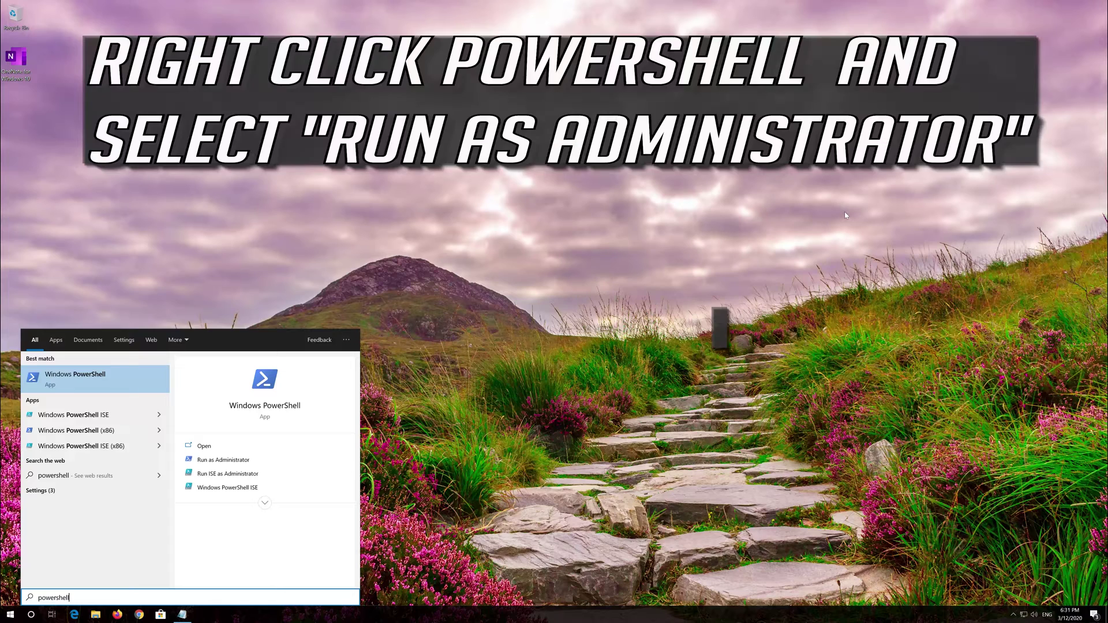
right_click(86, 383)
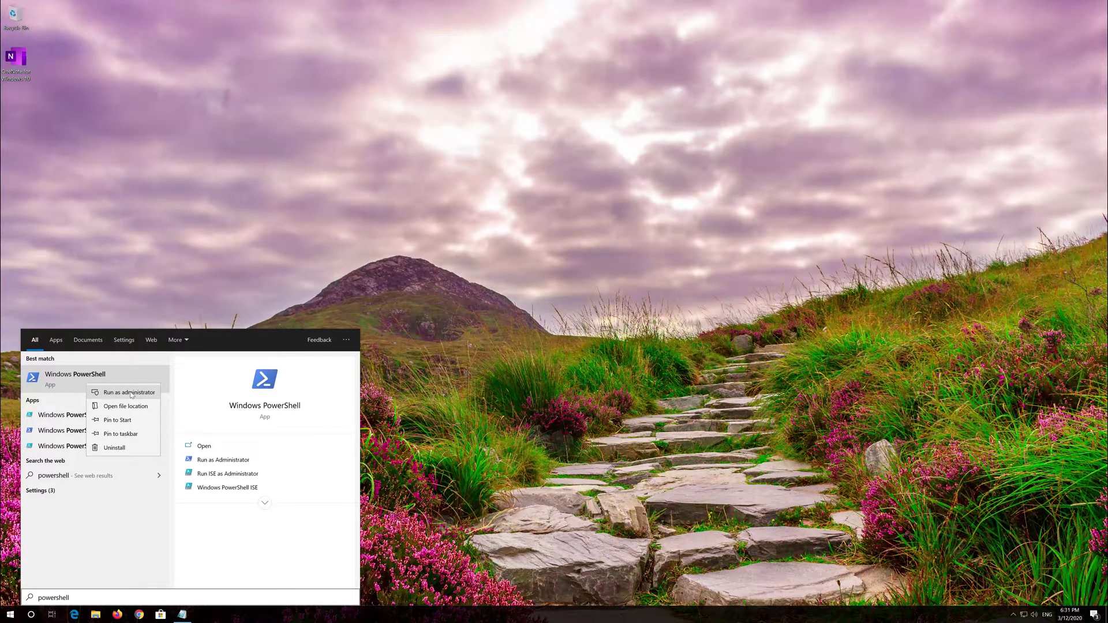
click(130, 393)
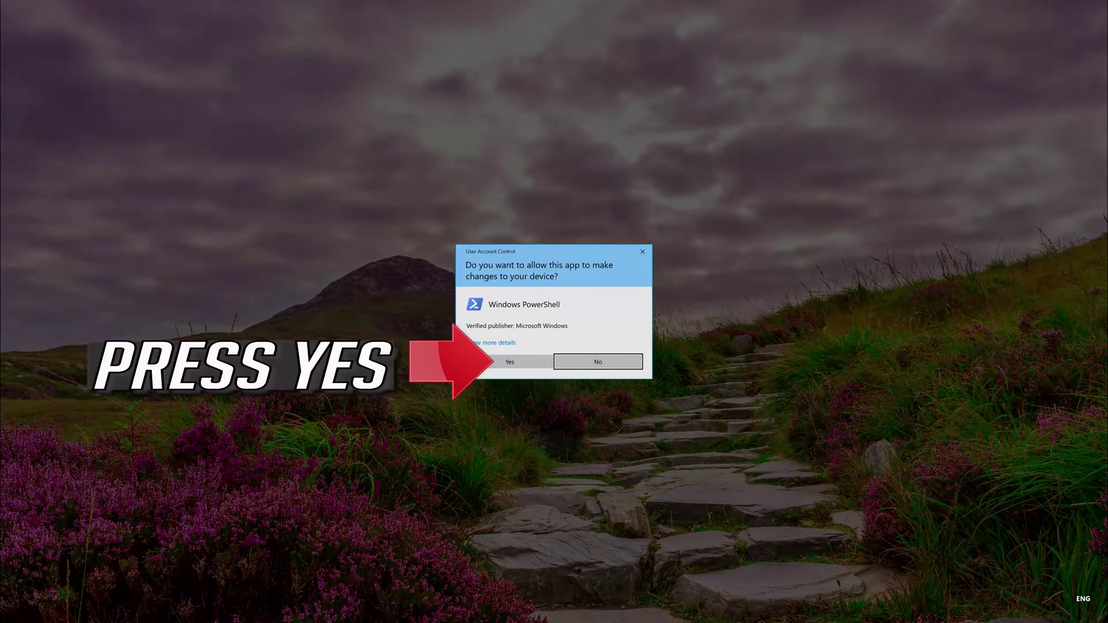
- Approve the UAC prompt, copy the whole re-register script from Notepad, and minimize Notepad
click(510, 363)
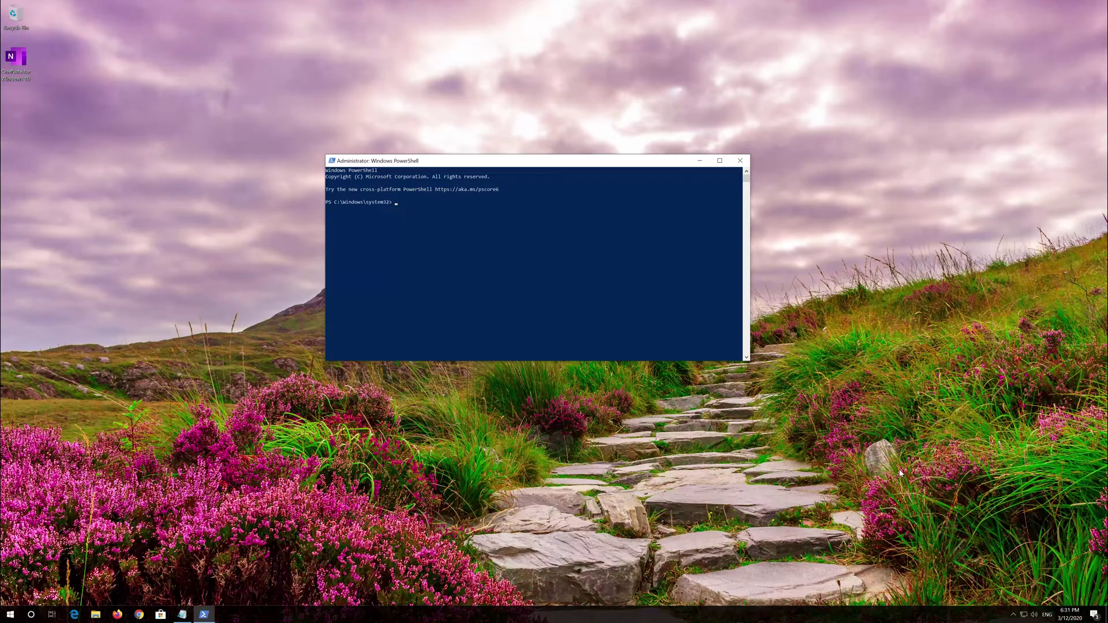
click(184, 616)
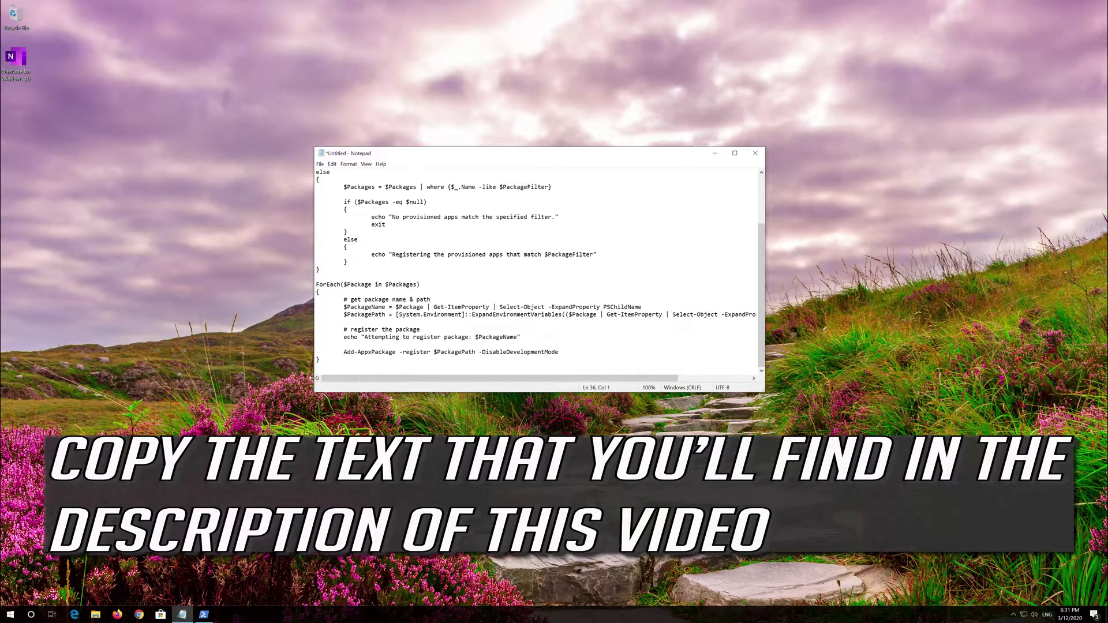
drag(321, 360, 280, 168)
right_click(422, 185)
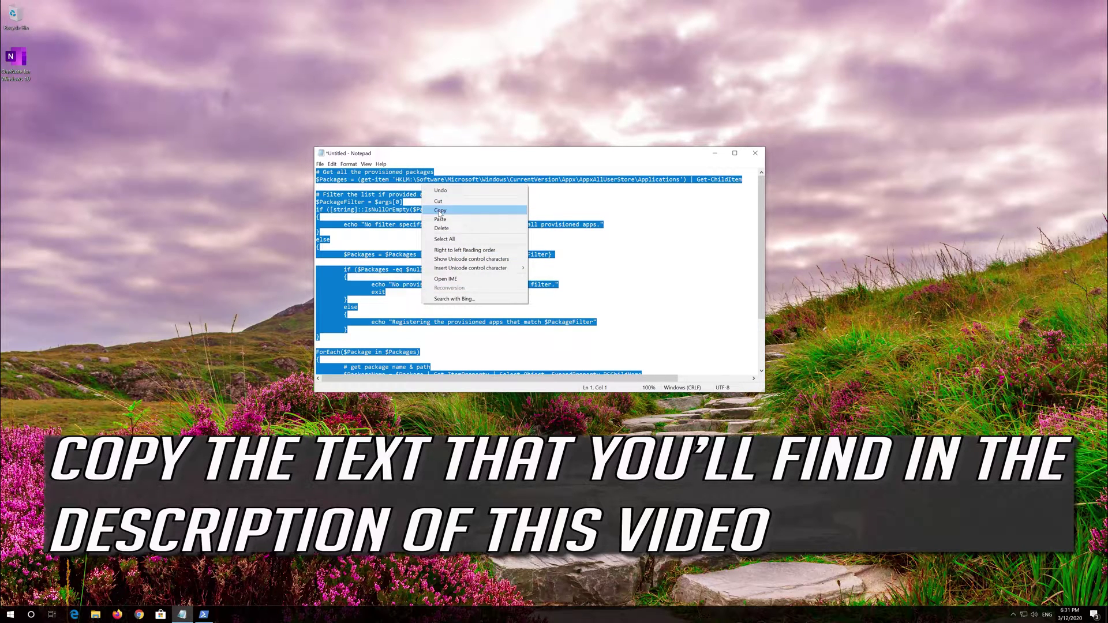
click(439, 211)
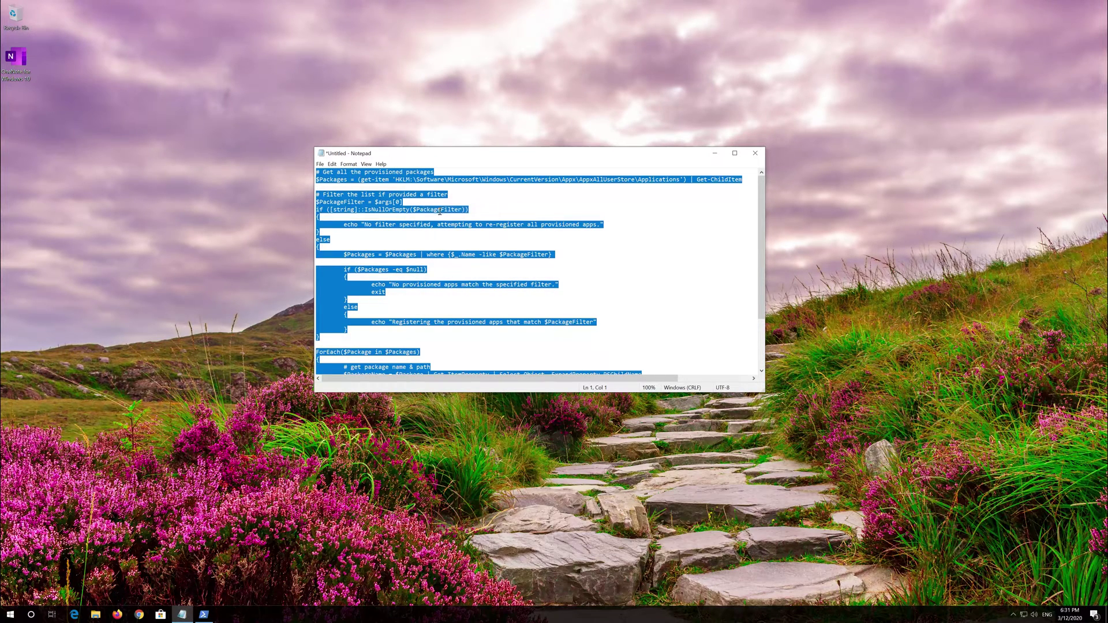
click(722, 158)
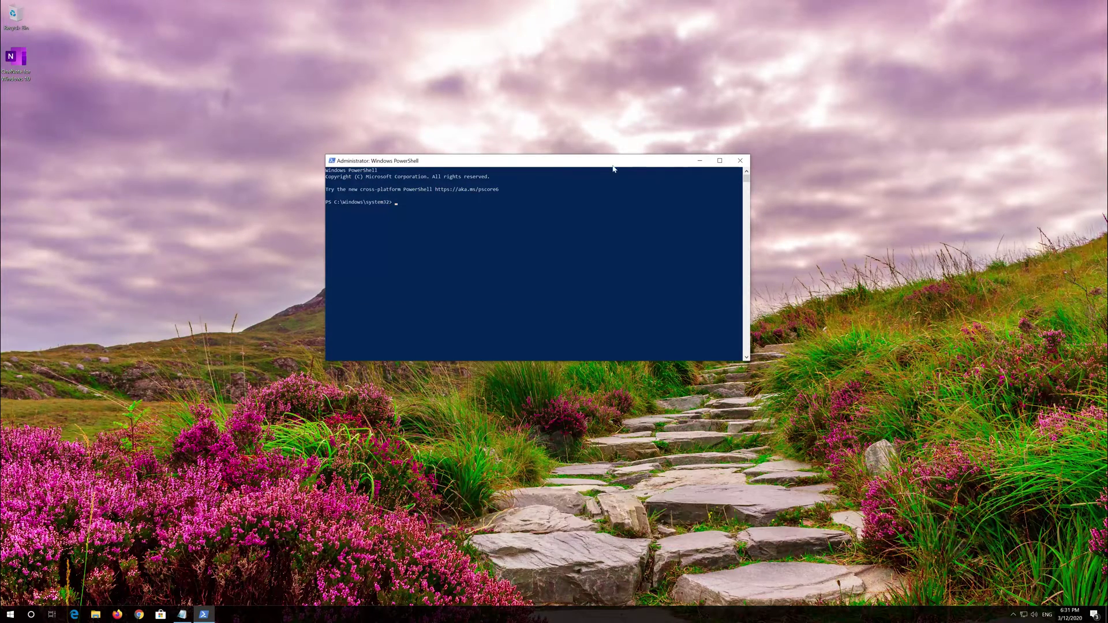
- Paste the re-register script into the administrator PowerShell window via Edit > Paste and run it
right_click(517, 161)
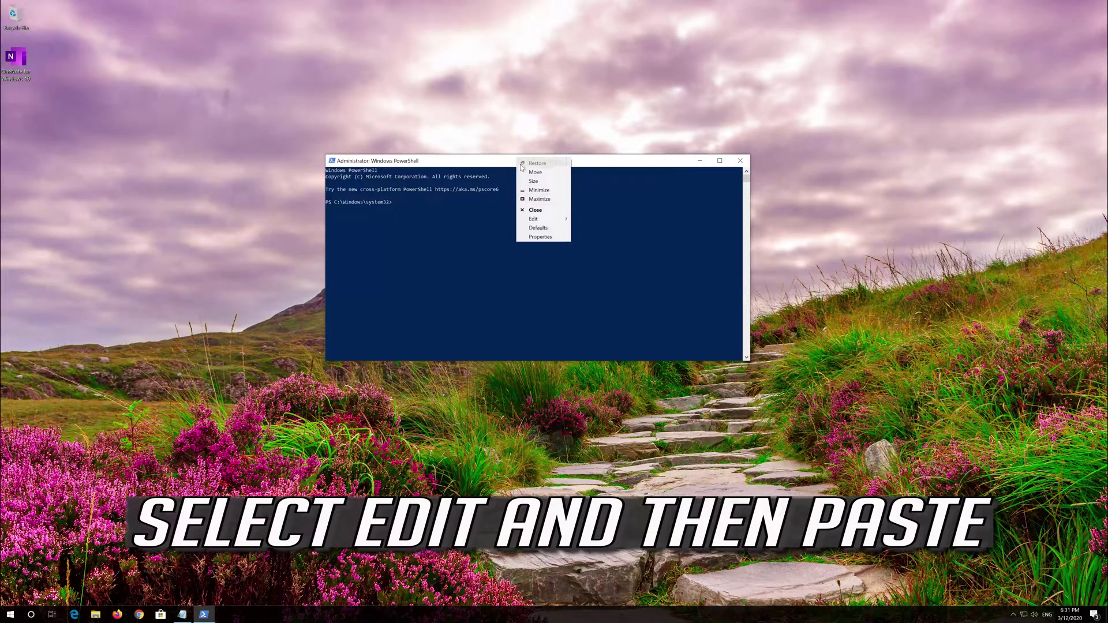
mouse_move(543, 221)
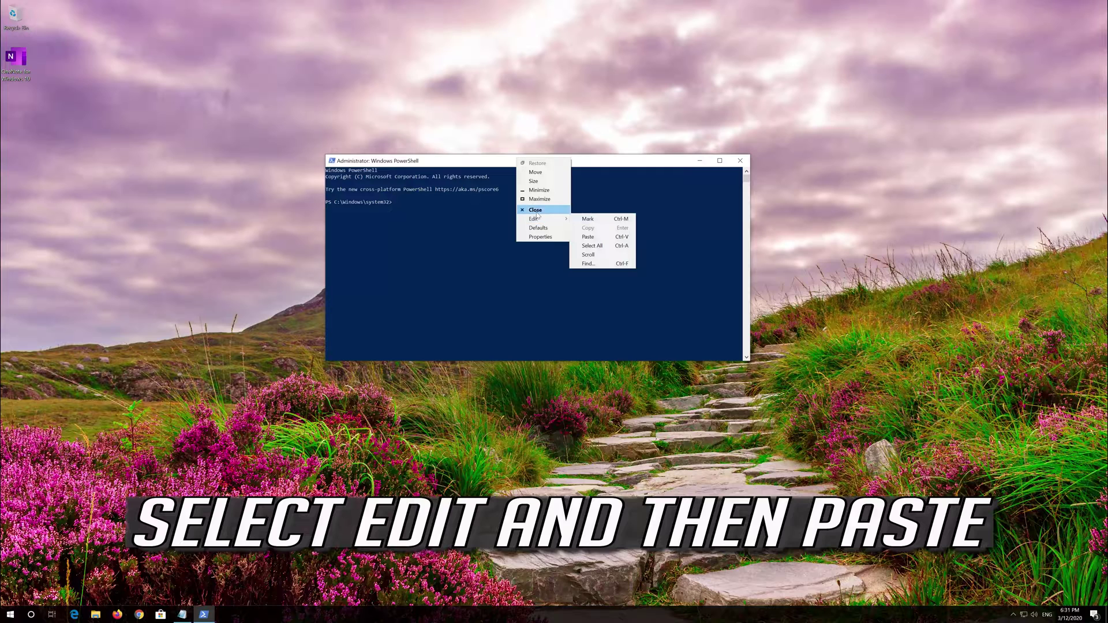
click(609, 238)
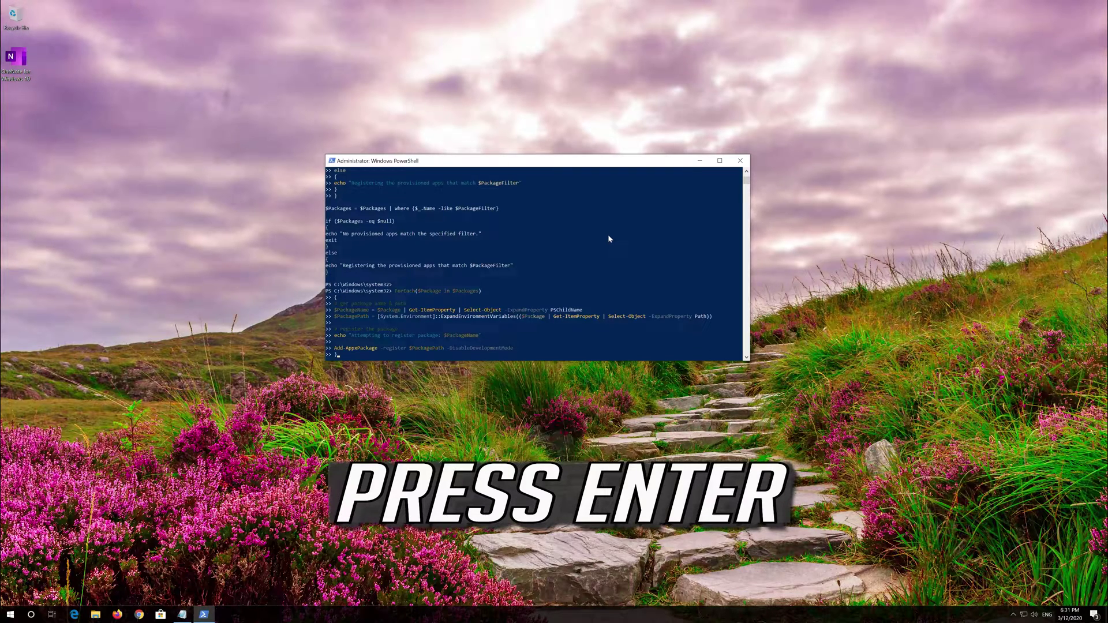
key(Return)
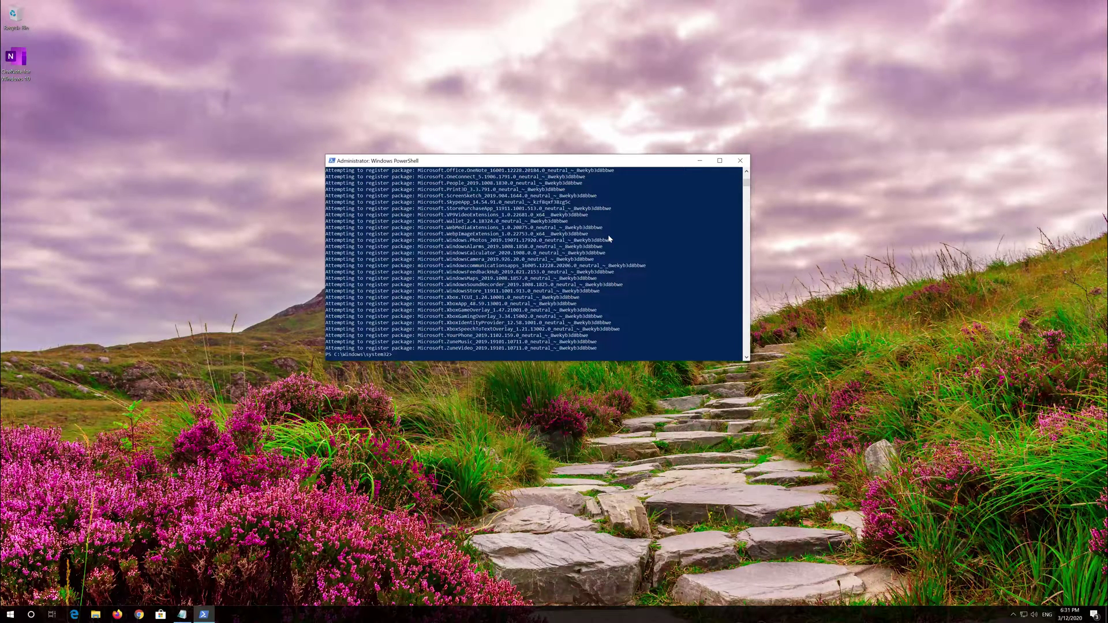
- Once the registrations finish, close PowerShell with the exit command
text(exit)
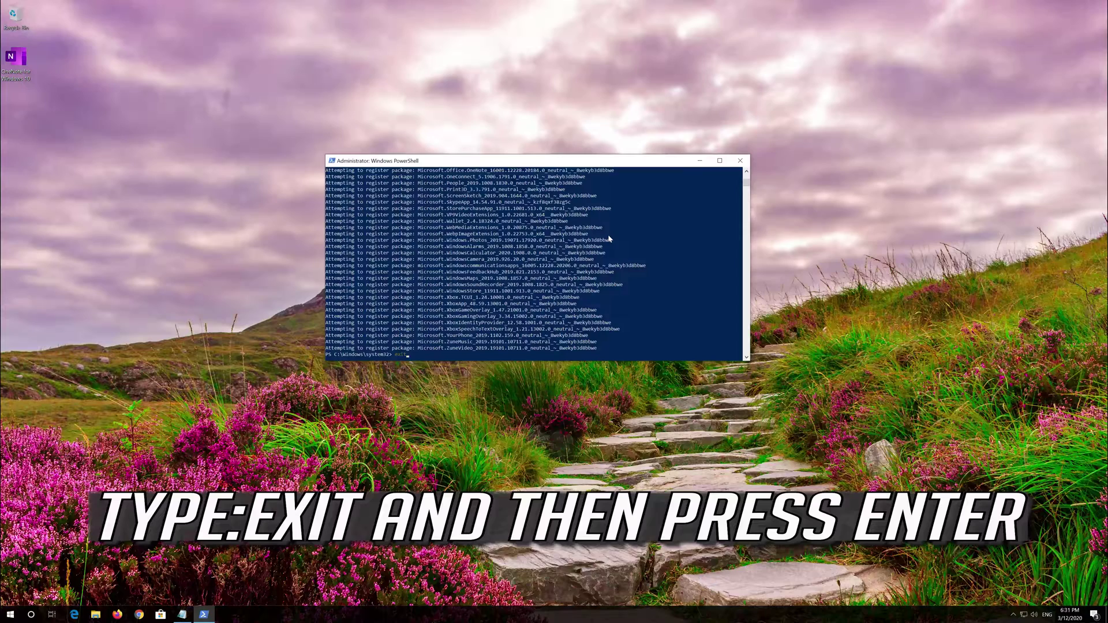
key(Return)
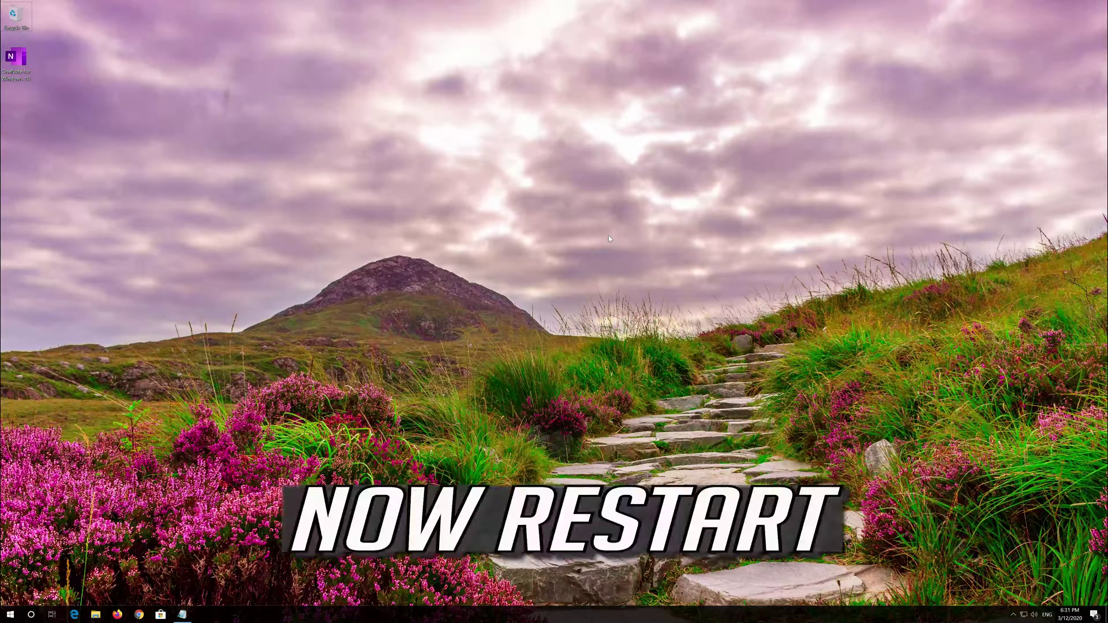
- Restart Windows from the Start menu's power button, then launch Microsoft Store from the taskbar
click(10, 614)
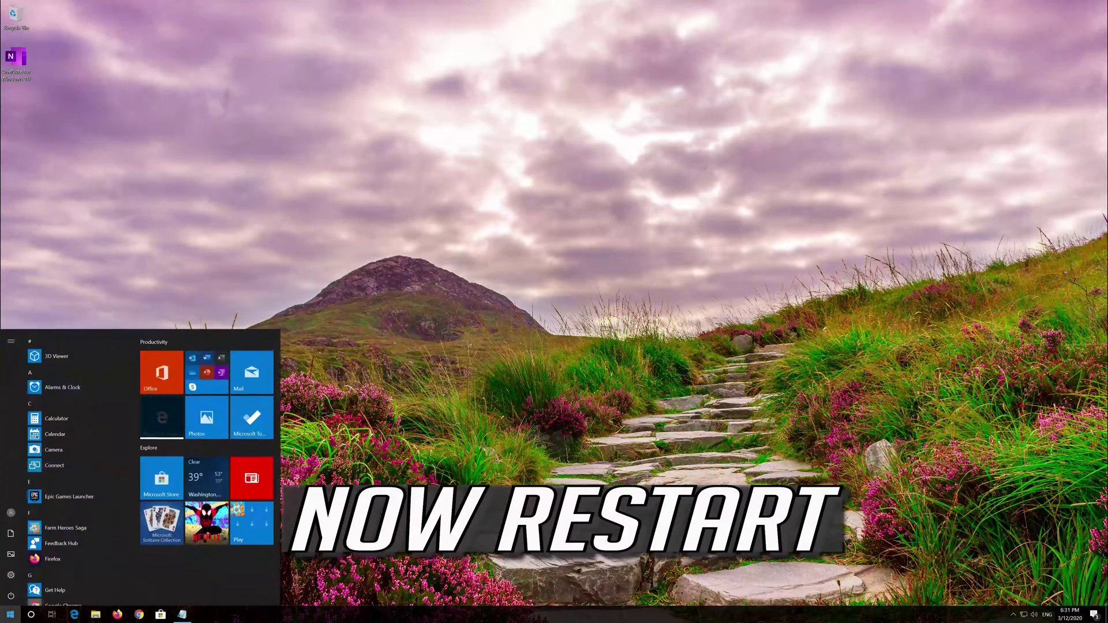
mouse_move(8, 600)
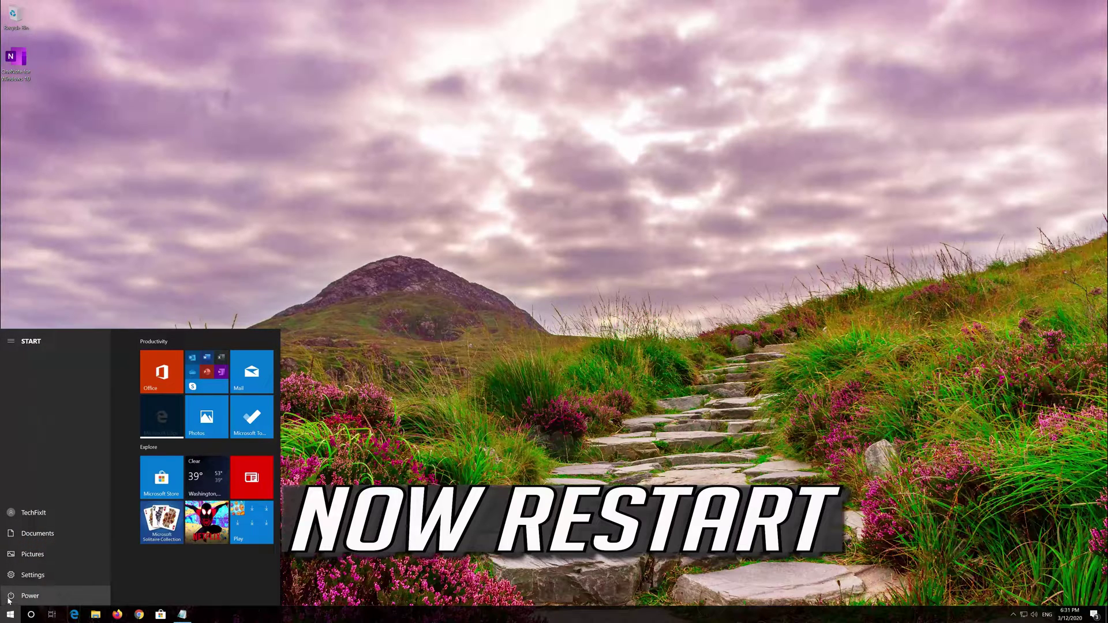
click(8, 597)
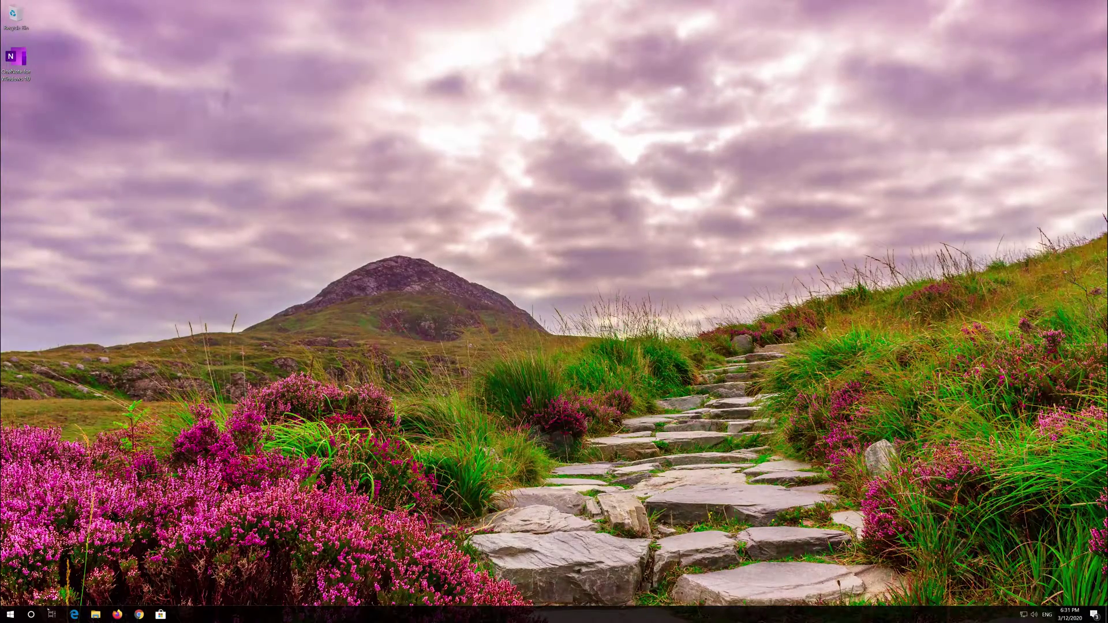
click(160, 615)
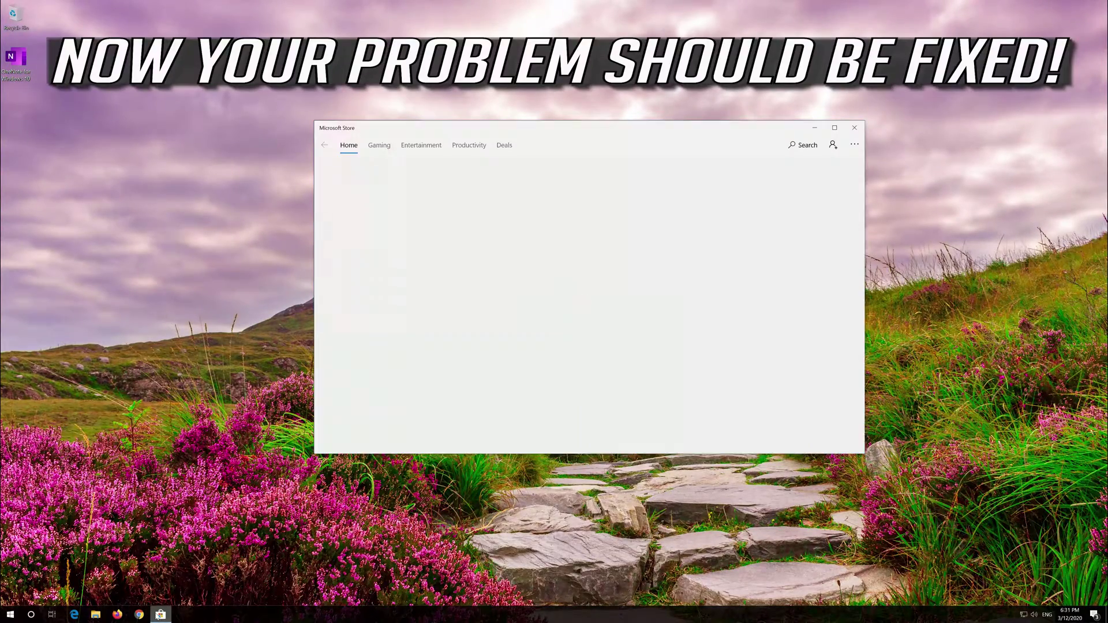